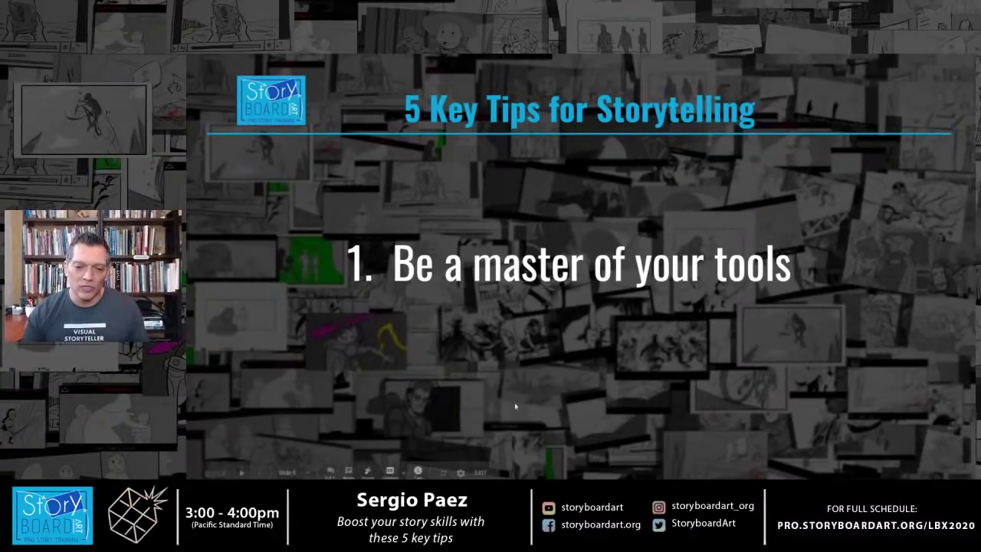
Exit the 'Be a master of your tools' slideshow and bring up Photoshop's blank canvas.
key("Escape")
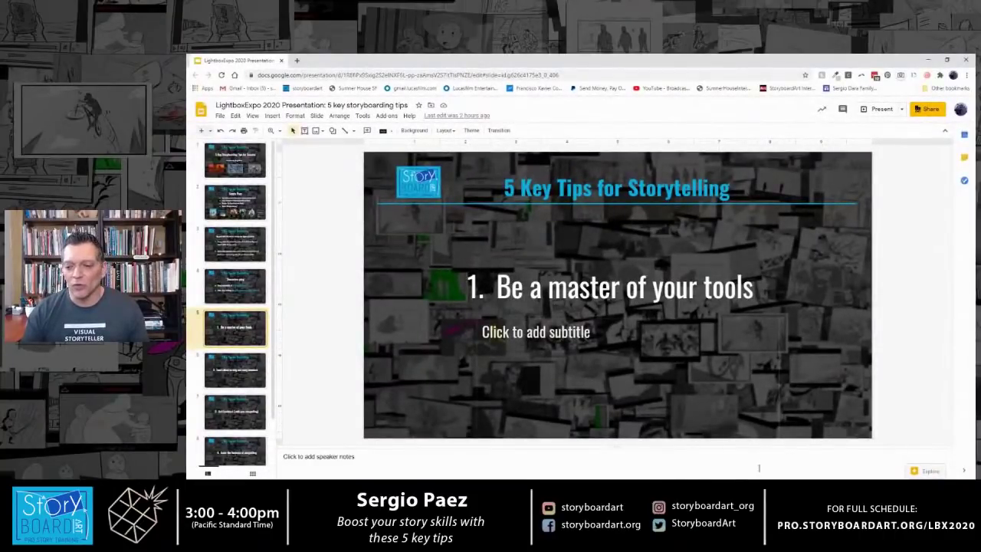
key("alt+Tab")
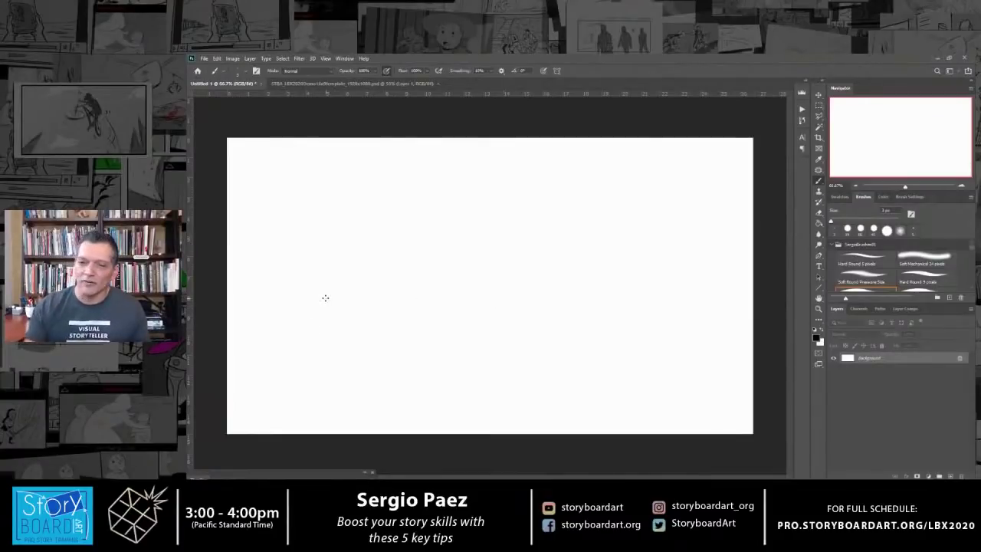
After a test scribble, switch to the 16x9 storyboard template and hide its notes text and mask layers.
mouse_move(494, 214)
left_mouse_down()
mouse_move(452, 337)
mouse_move(460, 295)
mouse_move(516, 346)
mouse_move(637, 344)
left_mouse_up()
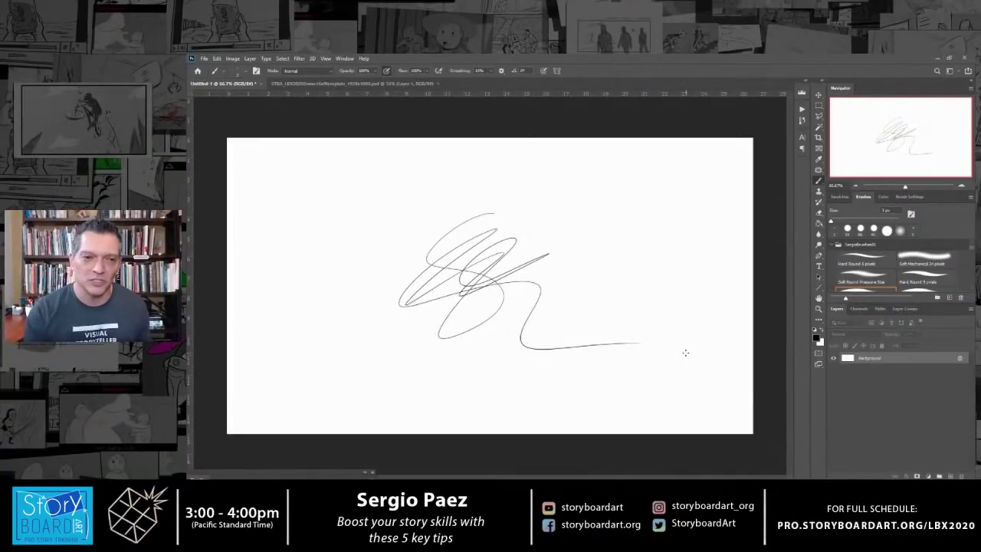
left_click(369, 84)
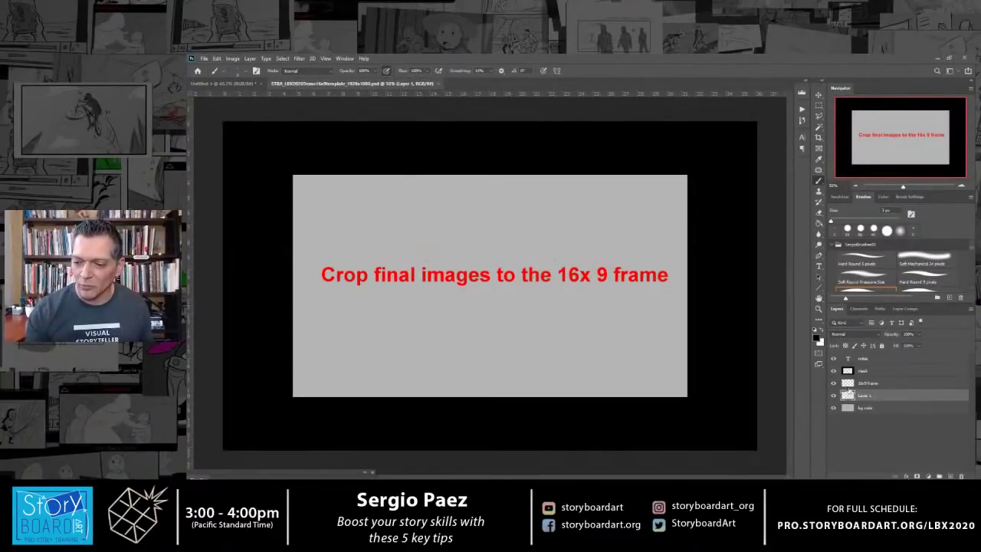
left_click(834, 358)
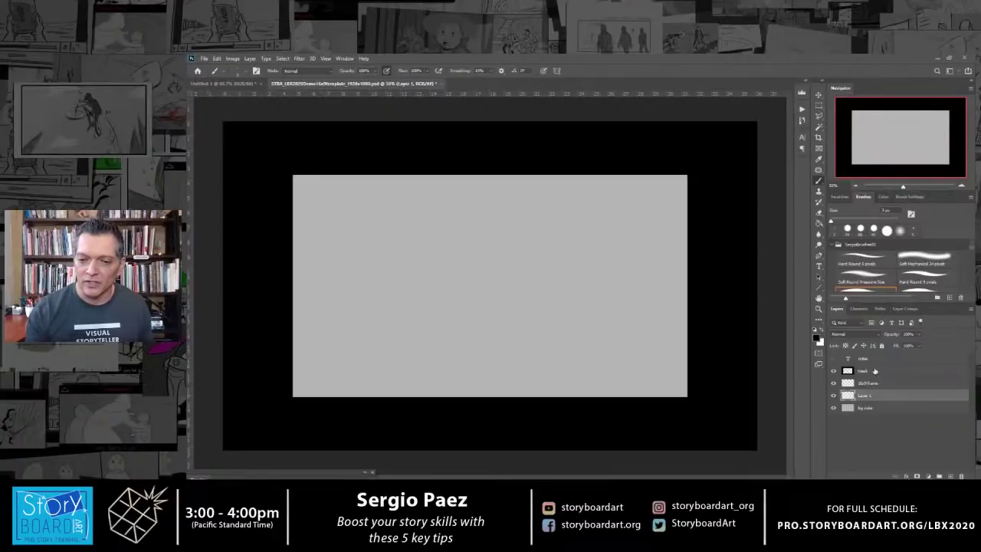
left_click(834, 371)
left_click(885, 371)
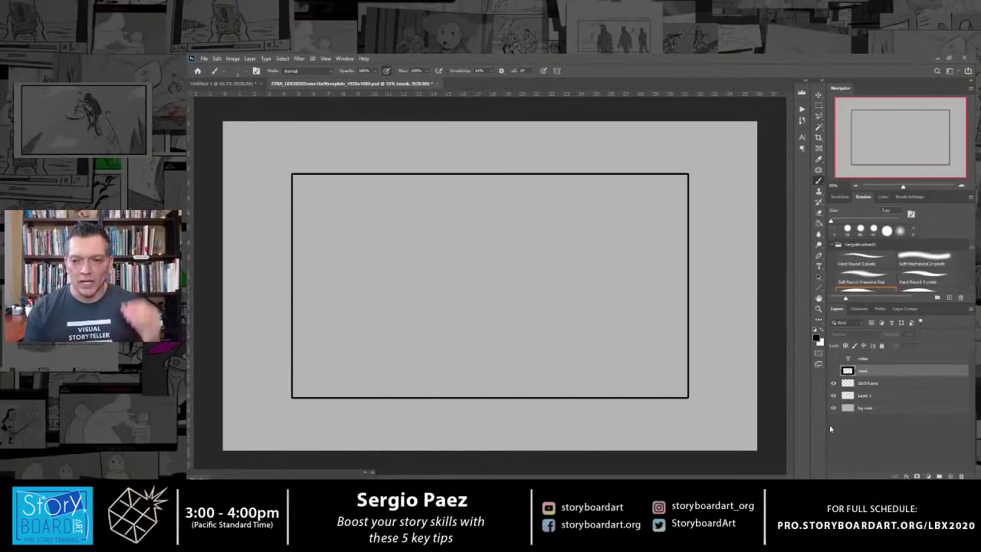
Dismiss the hidden-layer warning, draw loose loops on Layer 1, then wipe them with an Actions panel action.
left_click(699, 160)
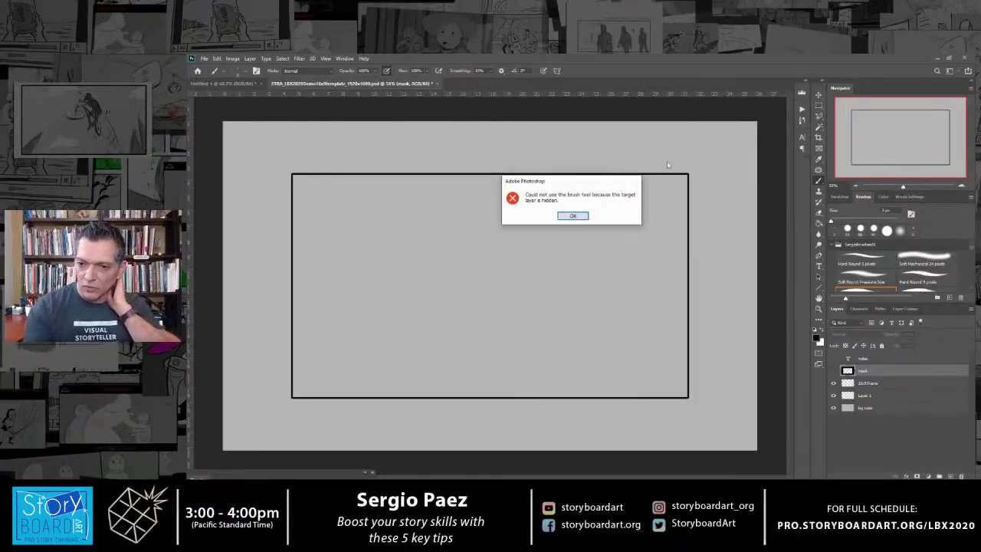
left_click(573, 216)
left_click(891, 396)
mouse_move(656, 235)
left_mouse_down()
mouse_move(693, 156)
mouse_move(587, 223)
left_mouse_up()
mouse_move(696, 168)
left_mouse_down()
mouse_move(668, 165)
mouse_move(273, 343)
mouse_move(604, 419)
mouse_move(672, 158)
mouse_move(286, 196)
mouse_move(312, 387)
left_mouse_up()
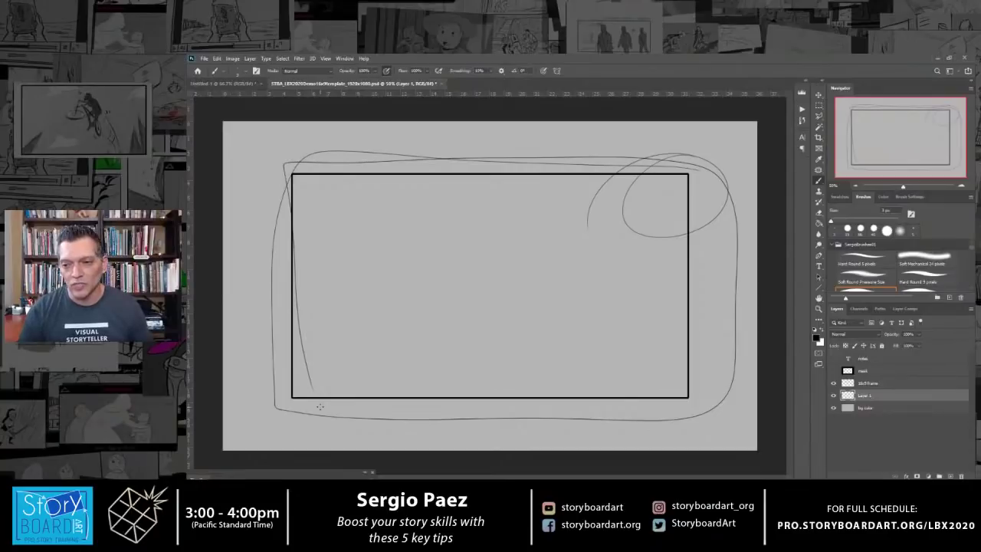
left_click(802, 108)
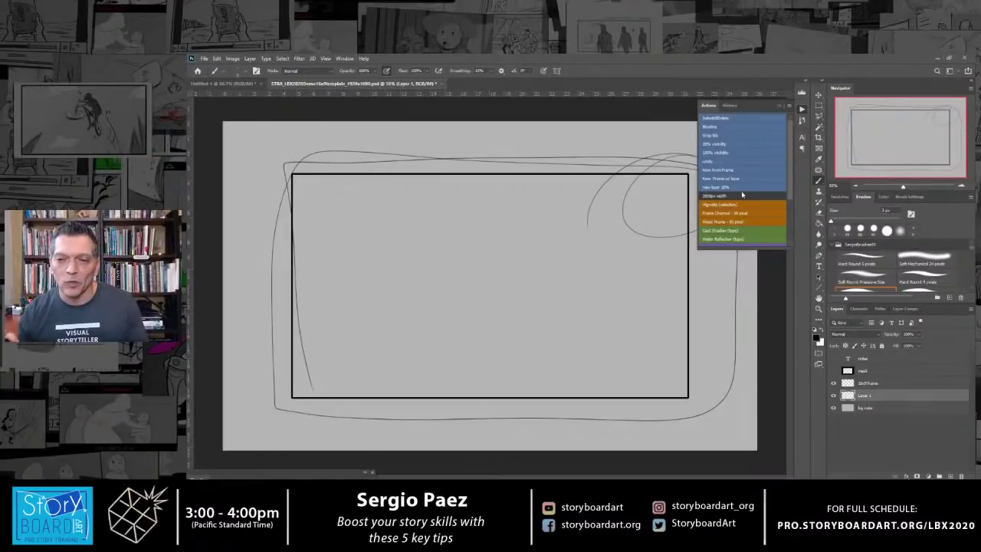
left_click(721, 118)
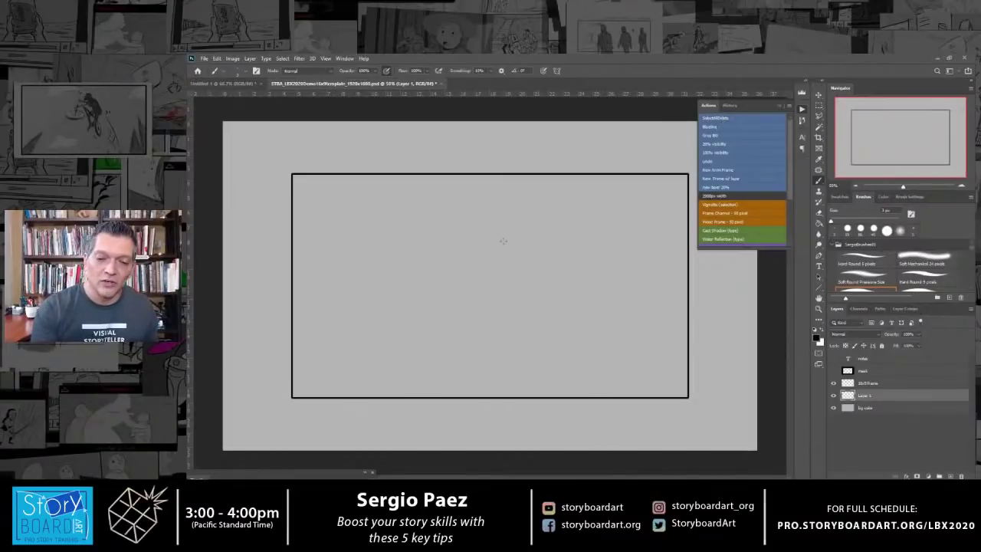
Rough out the profile head: brow, top of skull, jaw, ear and neck lines.
mouse_move(555, 192)
left_mouse_down()
mouse_move(502, 227)
mouse_move(504, 254)
mouse_move(479, 278)
mouse_move(506, 295)
mouse_move(506, 315)
mouse_move(551, 325)
left_mouse_up()
mouse_move(514, 249)
left_mouse_down()
mouse_move(513, 262)
mouse_move(530, 237)
left_mouse_up()
left_click_drag(515, 203, 627, 250)
mouse_move(495, 334)
left_mouse_down()
mouse_move(539, 328)
mouse_move(586, 385)
left_mouse_up()
left_click_drag(626, 239, 613, 277)
mouse_move(588, 263)
left_mouse_down()
mouse_move(552, 288)
mouse_move(585, 284)
left_mouse_up()
mouse_move(623, 260)
left_mouse_down()
mouse_move(616, 299)
mouse_move(636, 321)
left_mouse_up()
Add shoulder and collar lines, then run the action that fades the sketch and adds a layer.
left_click_drag(607, 332, 556, 395)
left_click_drag(637, 322, 648, 380)
mouse_move(602, 370)
left_mouse_down()
mouse_move(568, 392)
mouse_move(690, 403)
left_mouse_up()
mouse_move(602, 352)
left_mouse_down()
mouse_move(659, 341)
mouse_move(521, 397)
left_mouse_up()
left_click_drag(605, 354, 509, 397)
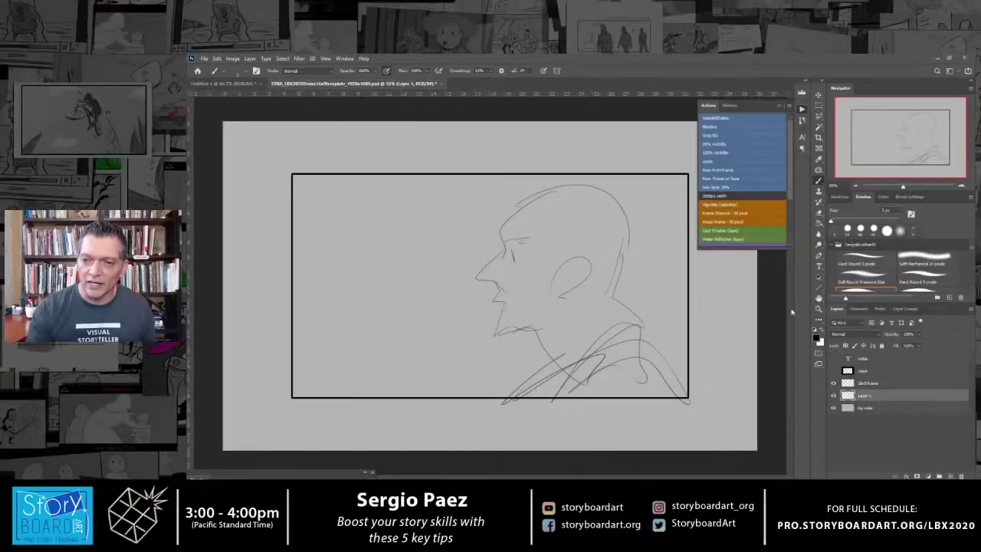
left_click(729, 127)
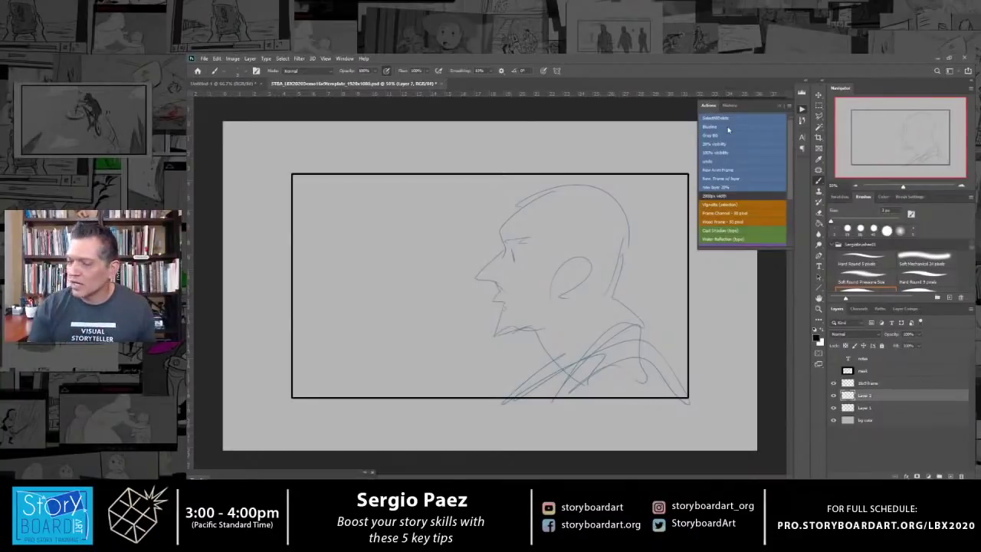
Toggle Layer 1 and Layer 2 visibility off and back on to compare them.
left_click(833, 395)
left_click(834, 407)
left_click(834, 407)
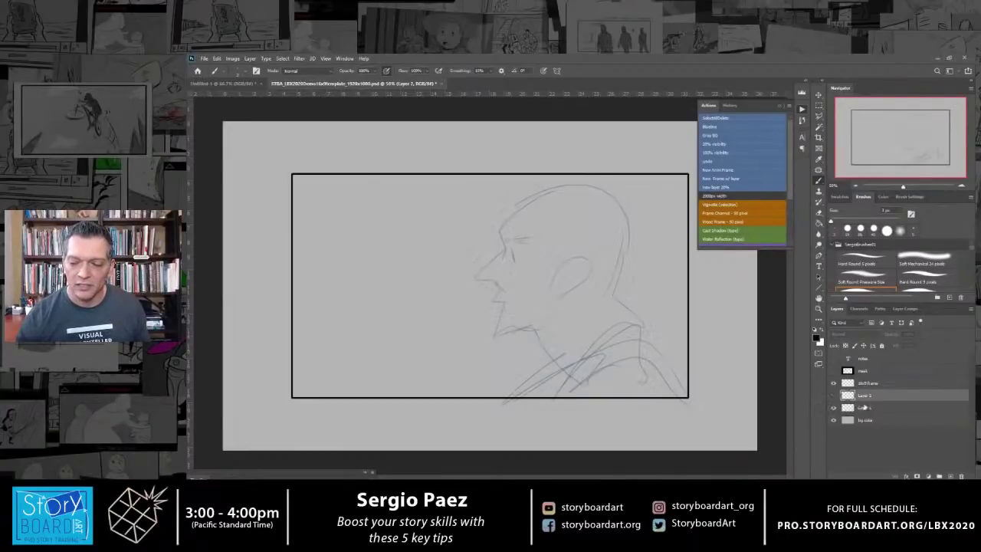
left_click(834, 395)
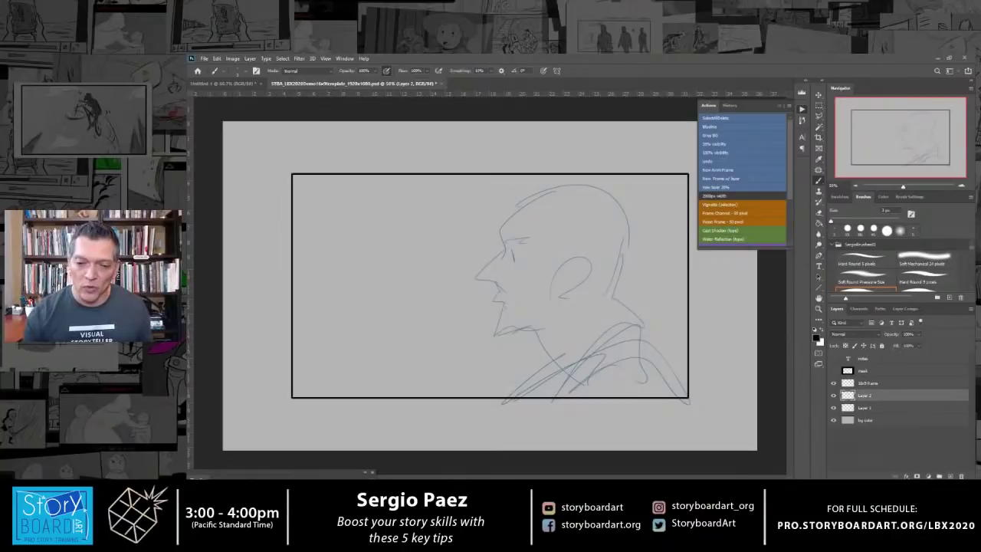
Ink dark lines for face, jaw, skull, nape and shoulders on Layer 2, then hide Layer 1.
mouse_move(529, 186)
left_mouse_down()
mouse_move(506, 204)
mouse_move(477, 279)
mouse_move(501, 286)
mouse_move(497, 328)
mouse_move(524, 331)
mouse_move(552, 368)
left_mouse_up()
left_click_drag(554, 362, 509, 395)
left_click_drag(610, 276, 619, 232)
mouse_move(537, 189)
left_mouse_down()
mouse_move(628, 222)
mouse_move(654, 342)
mouse_move(630, 318)
left_mouse_up()
mouse_move(632, 325)
left_mouse_down()
mouse_move(579, 371)
mouse_move(601, 355)
left_mouse_up()
left_click_drag(656, 351, 687, 397)
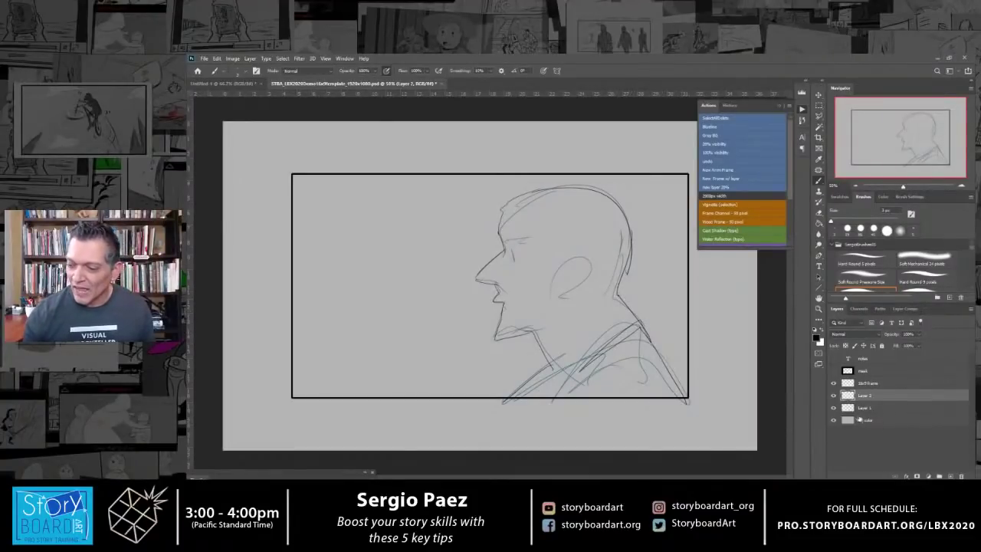
left_click(889, 411)
left_click(833, 407)
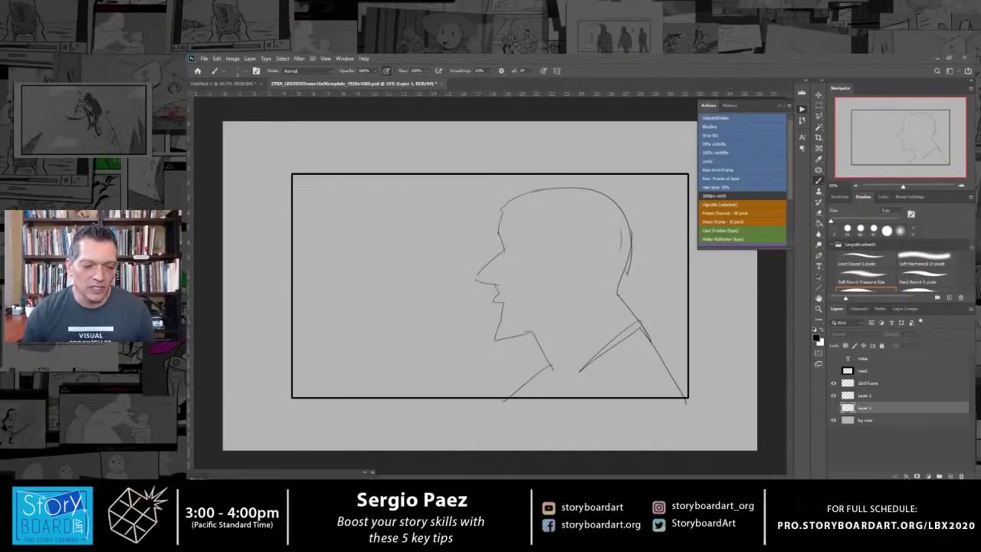
Close the Actions panel, float the Timeline panel over the canvas, and browse the File menu.
key("alt+F9")
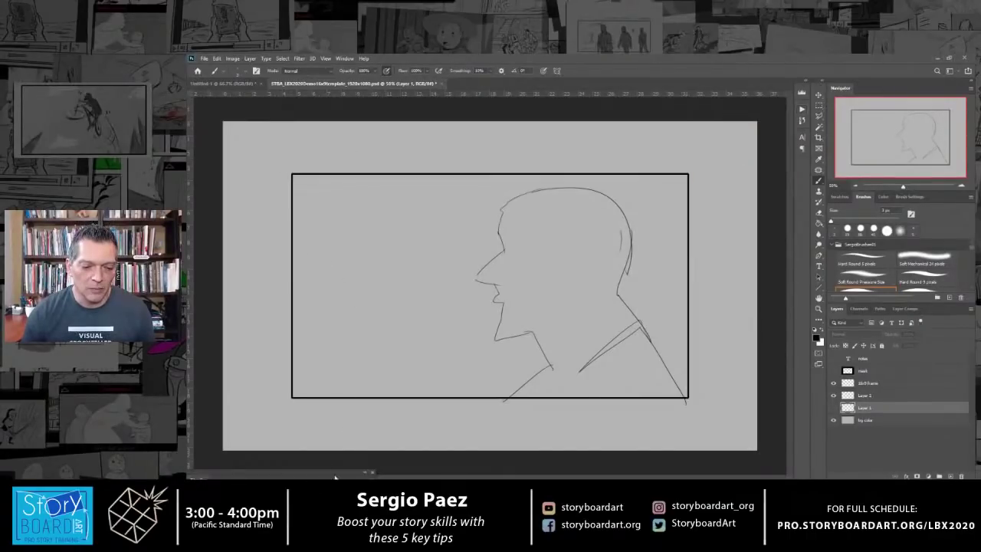
left_click_drag(336, 478, 371, 404)
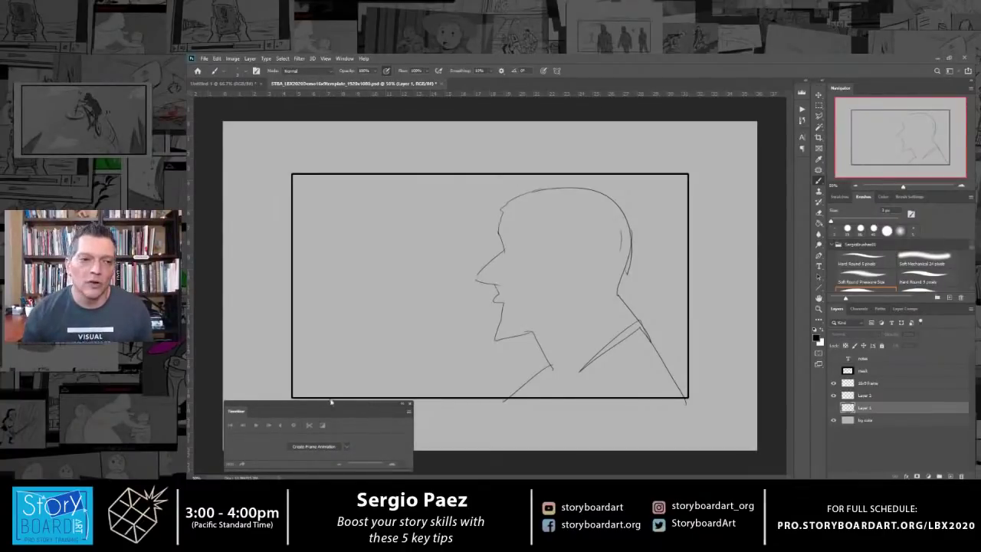
left_click(204, 60)
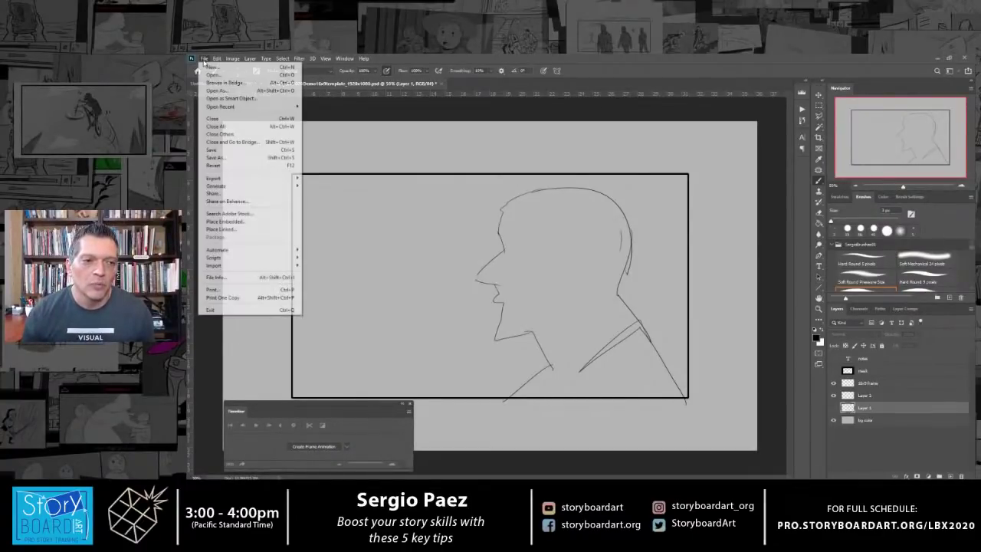
mouse_move(253, 61)
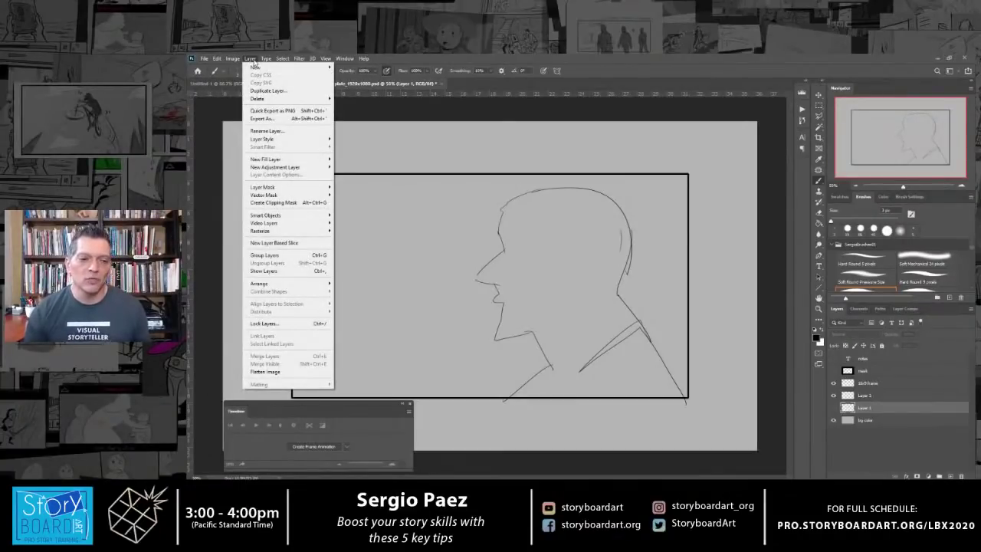
left_click(426, 141)
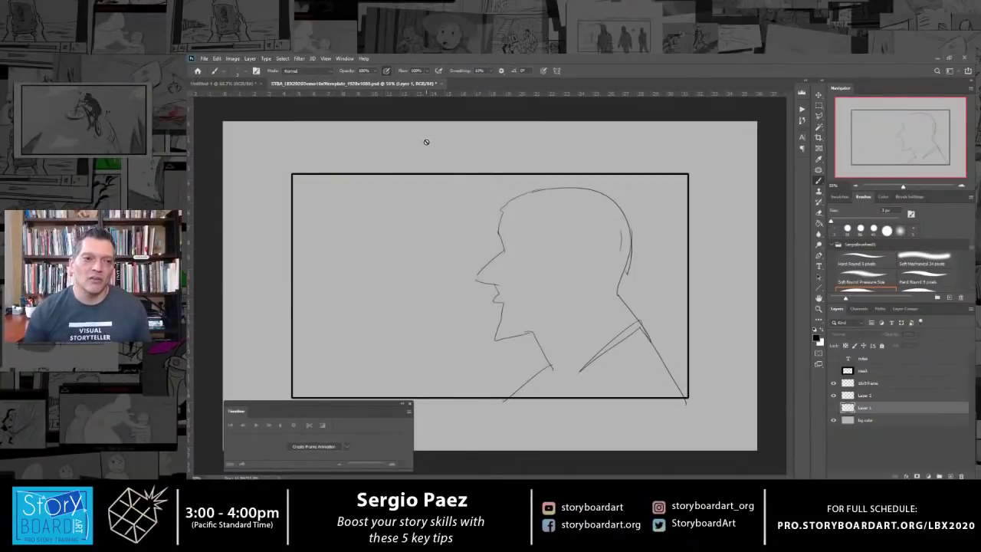
Select Layer 2 and bring up the Edit > Transform submenu.
left_click(217, 58)
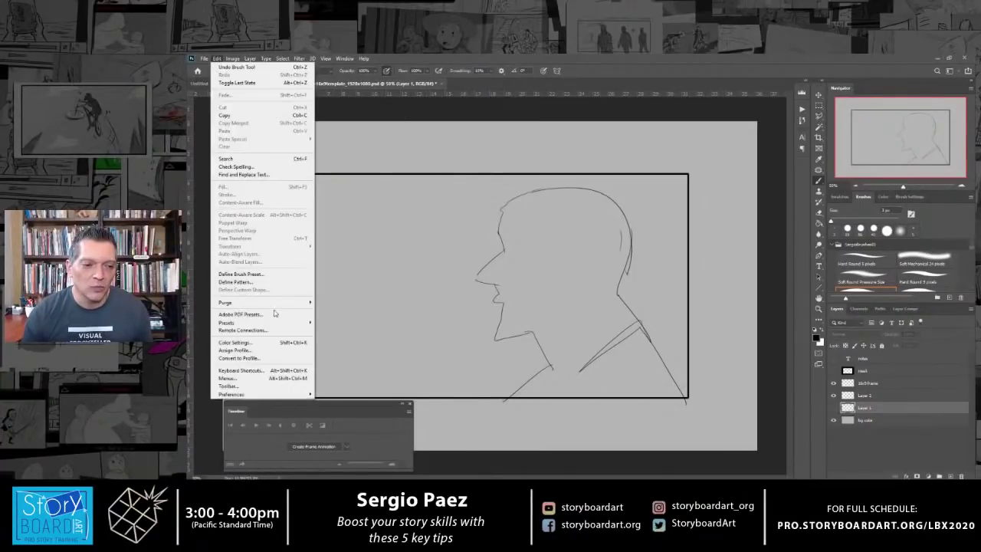
mouse_move(290, 302)
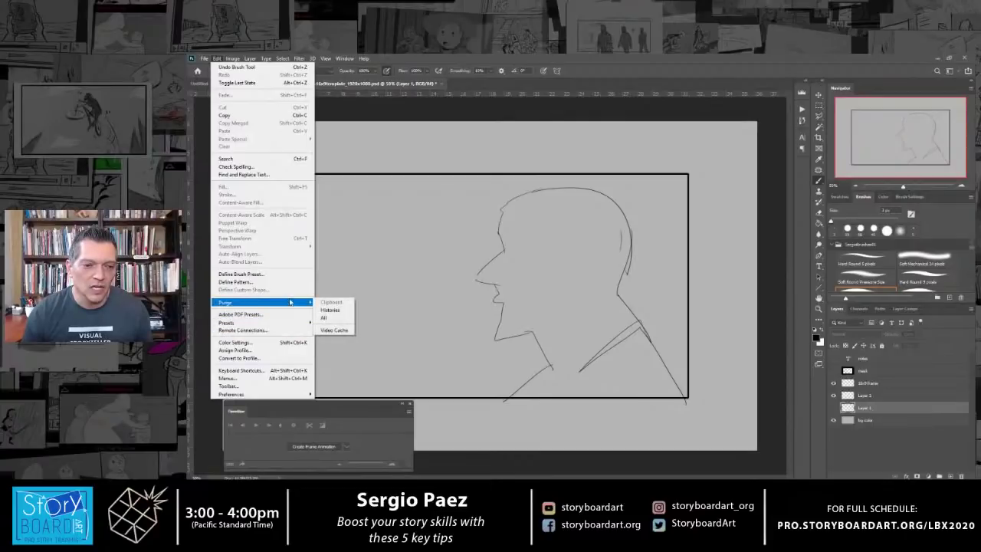
left_click(484, 291)
left_click(873, 399)
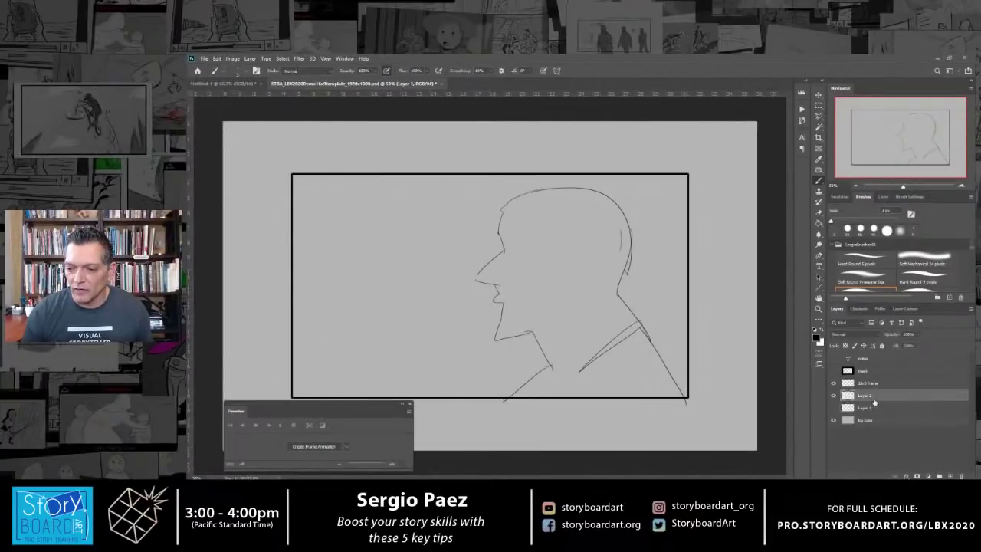
left_click(219, 59)
mouse_move(286, 250)
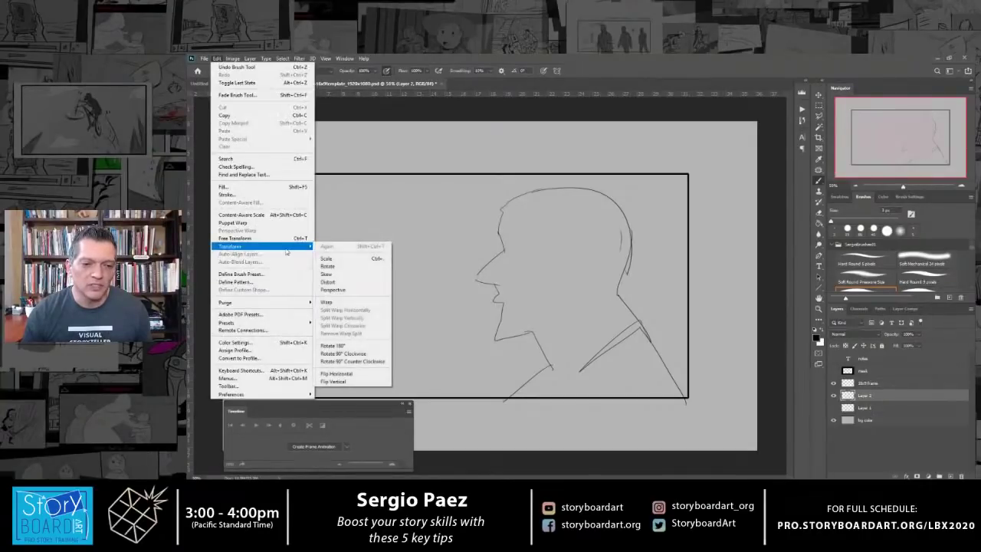
Rotate the profile outline, Distort it from the top-left corner, and nudge it down-left.
left_click(358, 267)
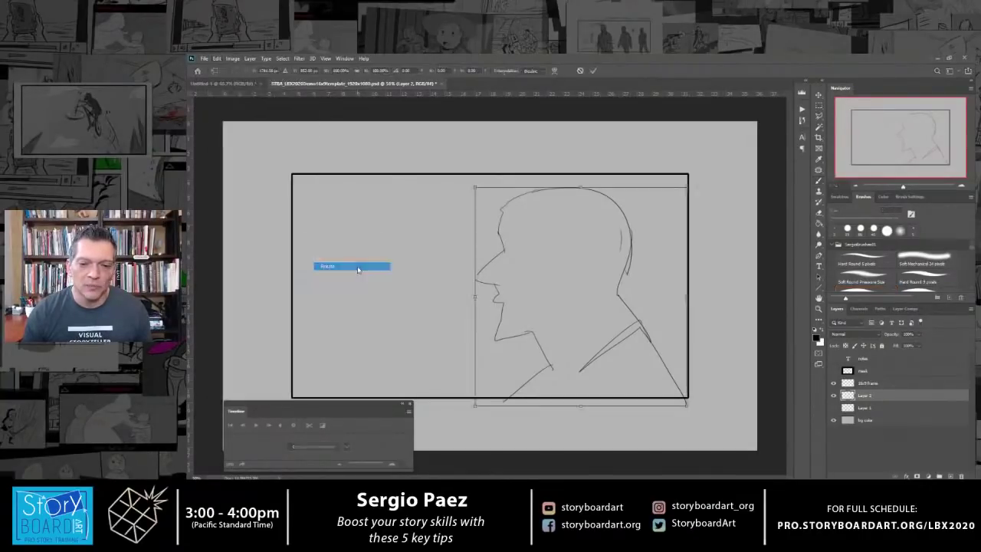
mouse_move(471, 192)
left_mouse_down()
mouse_move(466, 237)
mouse_move(489, 205)
mouse_move(479, 198)
left_mouse_up()
right_click(480, 201)
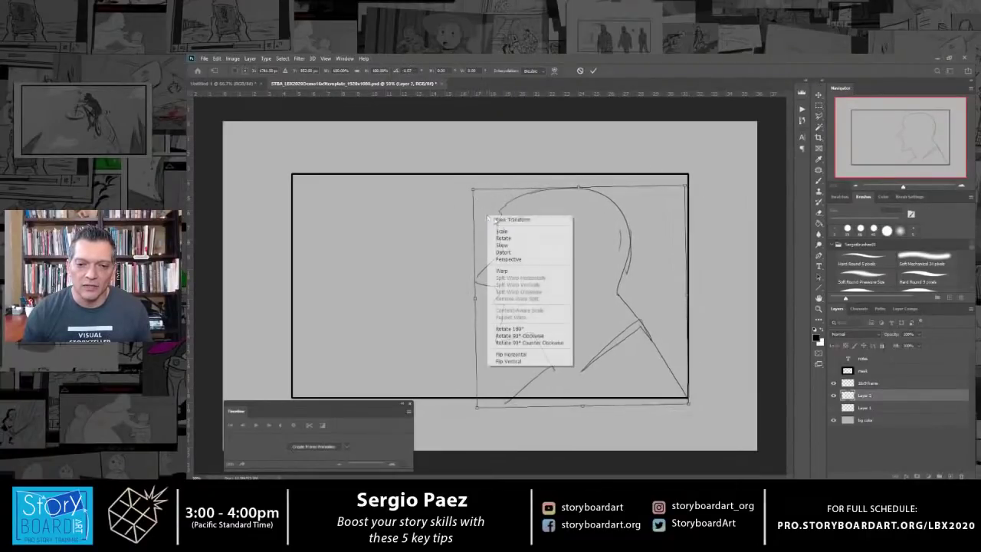
left_click(494, 230)
mouse_move(474, 192)
left_mouse_down()
mouse_move(429, 155)
mouse_move(464, 174)
mouse_move(439, 169)
left_mouse_up()
left_click_drag(540, 251, 531, 264)
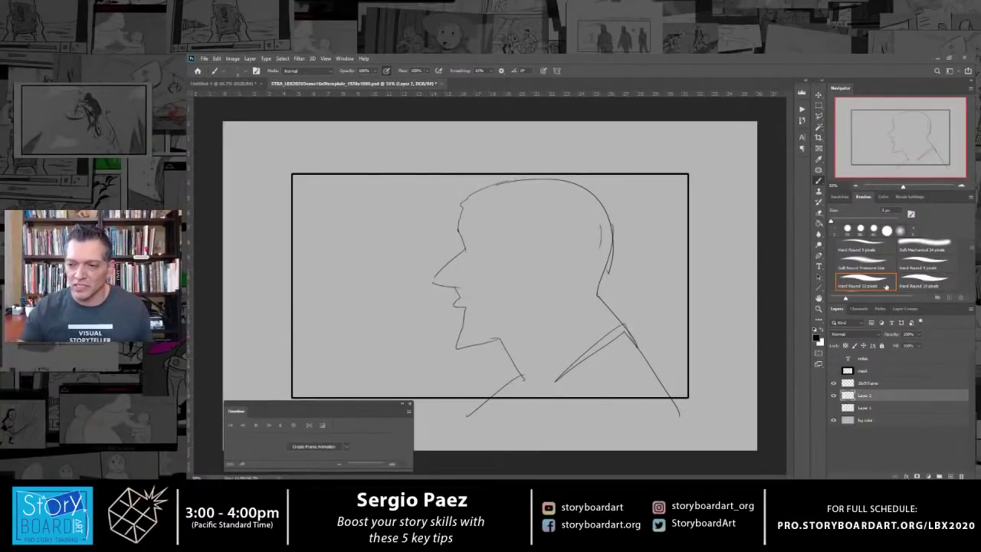
Choose the Hard Round 13 px brush, glancing at Swatches before returning to Brushes.
left_click(884, 287)
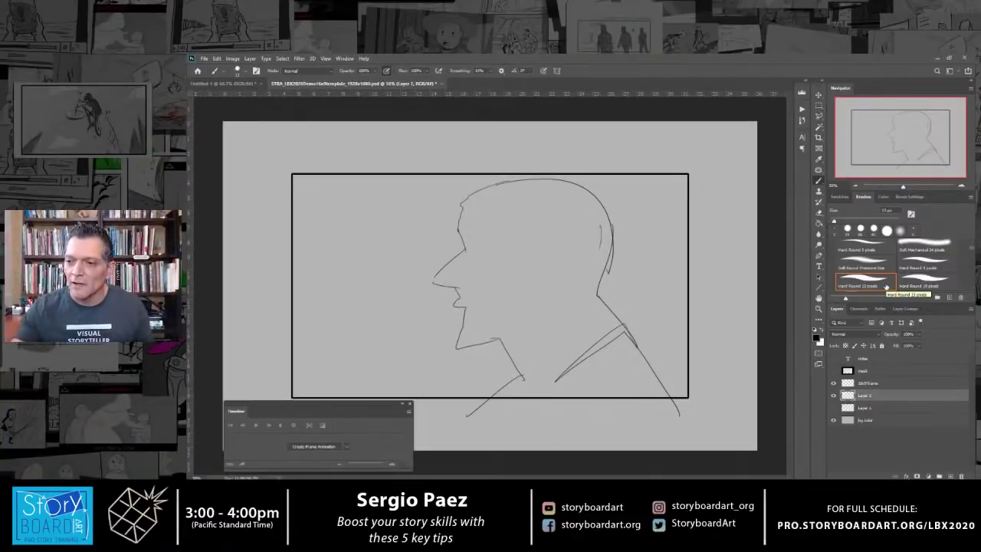
left_click(837, 198)
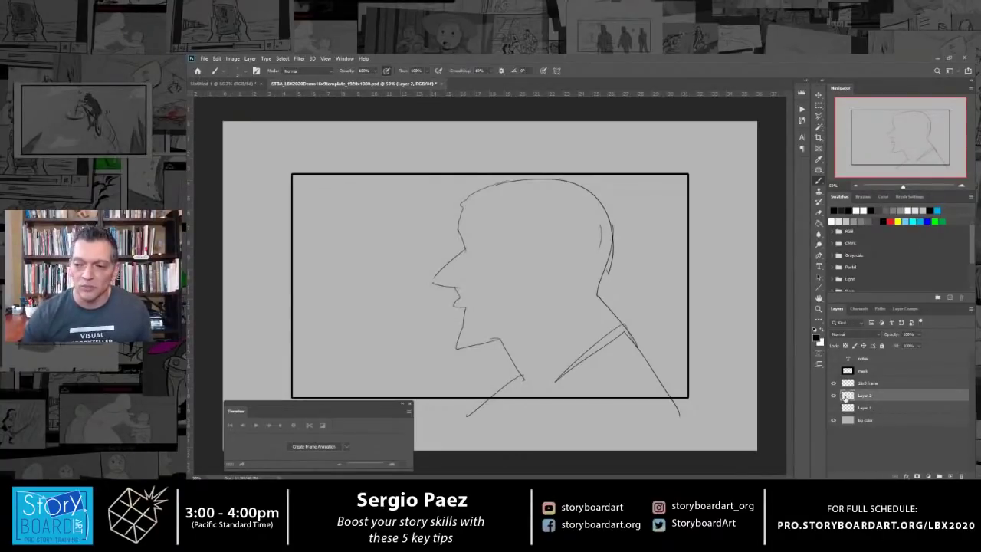
left_click(864, 197)
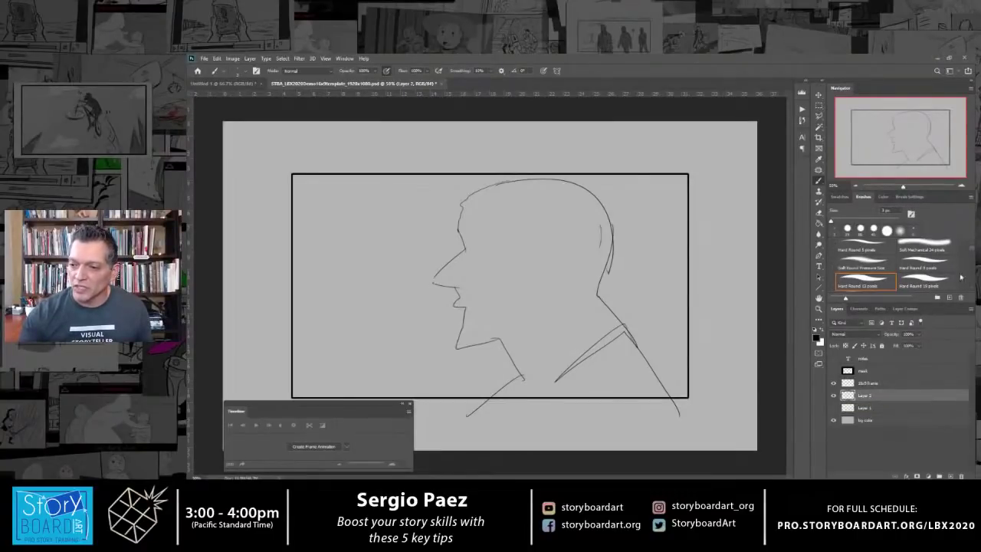
Draw loose strokes and an oval loop beside the head, then switch to Autodesk SketchBook.
left_click_drag(625, 244, 586, 374)
left_click_drag(597, 224, 546, 344)
left_click_drag(502, 298, 618, 357)
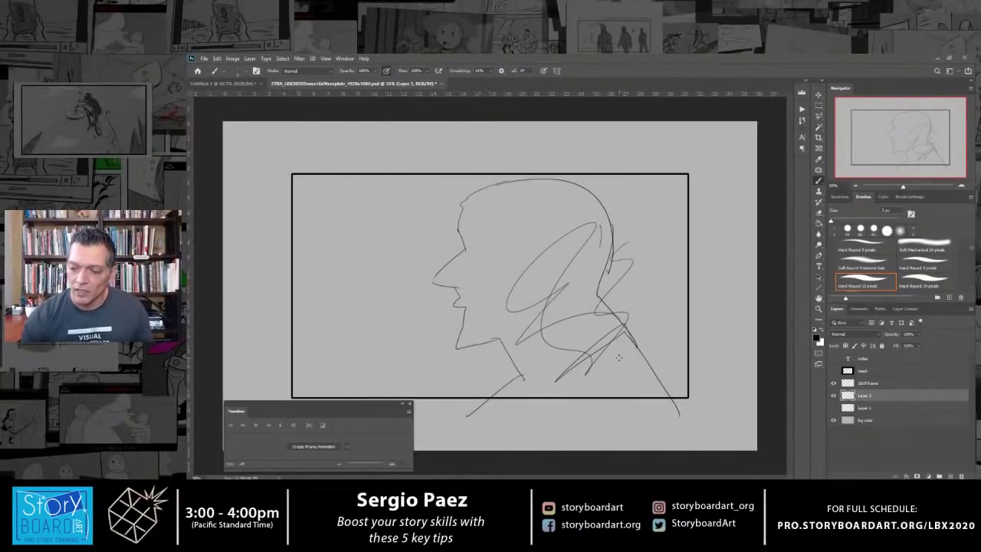
key("alt+Tab")
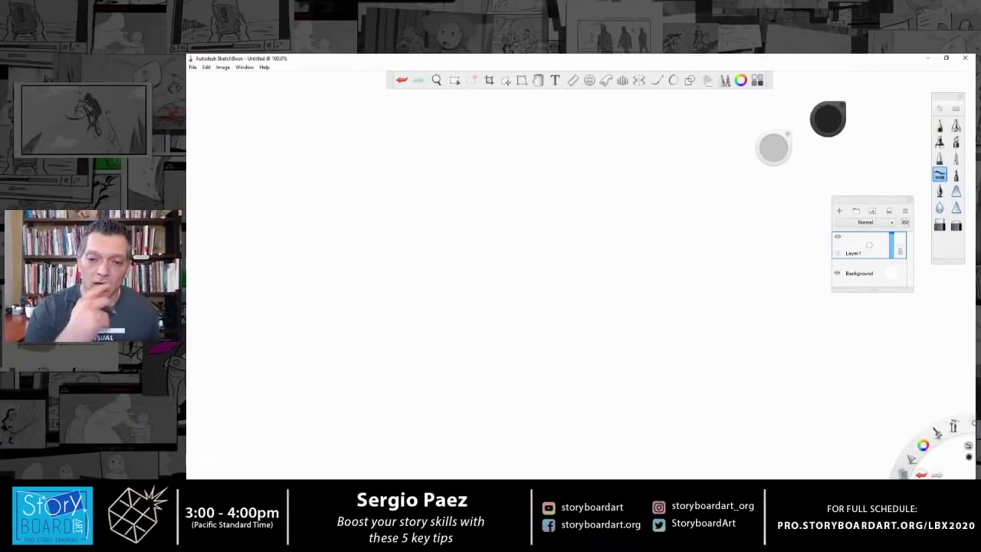
Pencil the head outline, jaw, ear, eyes, brow, nose and mouth on Layer1.
mouse_move(506, 176)
left_mouse_down()
mouse_move(557, 178)
mouse_move(565, 274)
mouse_move(475, 268)
mouse_move(472, 286)
mouse_move(512, 331)
mouse_move(541, 324)
left_mouse_up()
mouse_move(482, 184)
left_mouse_down()
mouse_move(540, 161)
mouse_move(530, 331)
left_mouse_up()
left_click_drag(568, 247, 571, 276)
left_click_drag(494, 264, 498, 271)
mouse_move(487, 250)
left_mouse_down()
mouse_move(555, 240)
mouse_move(532, 299)
mouse_move(500, 345)
left_mouse_up()
Add the neck and left and right shoulder lines, nudging the Layers panel lower.
left_click_drag(549, 320, 561, 354)
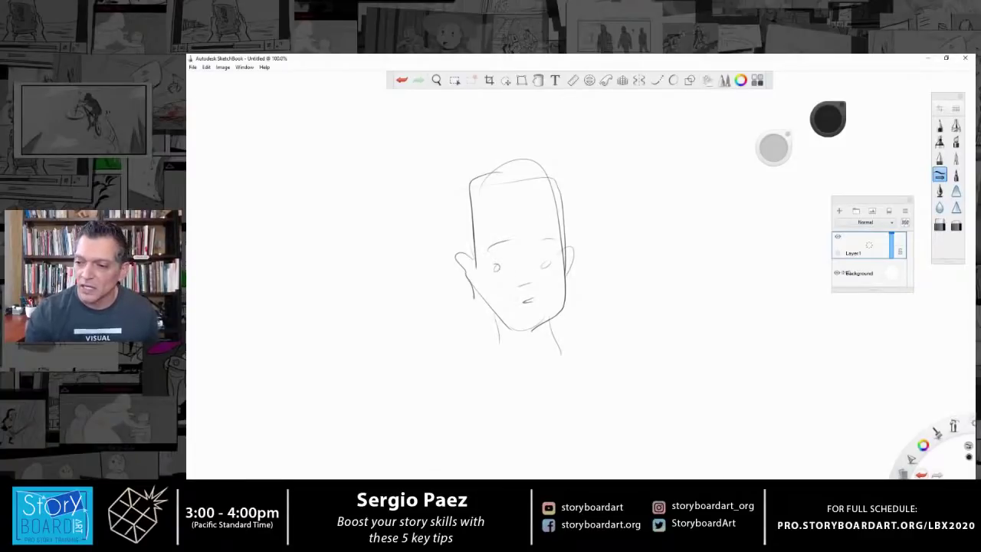
left_click_drag(870, 205, 866, 213)
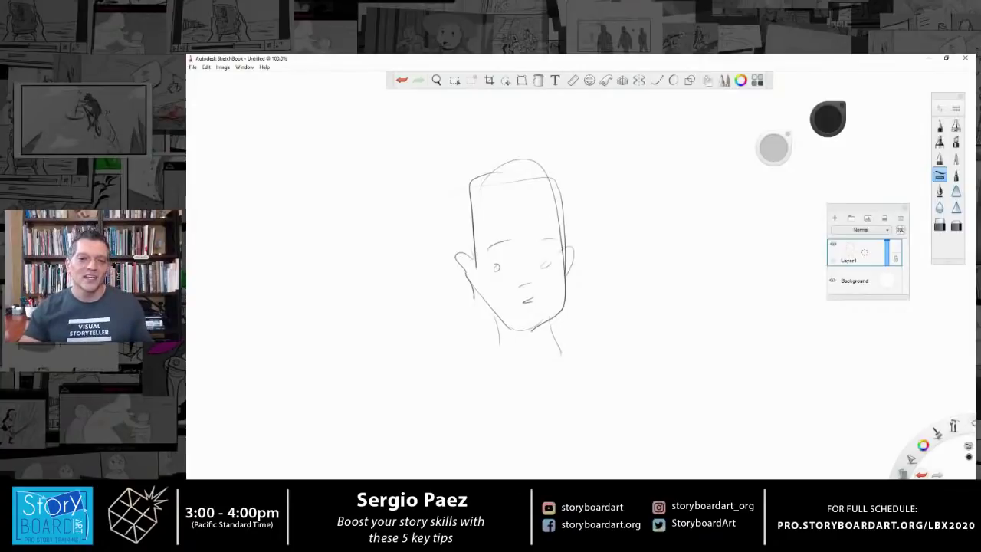
left_click_drag(499, 336, 437, 388)
left_click_drag(537, 328, 636, 394)
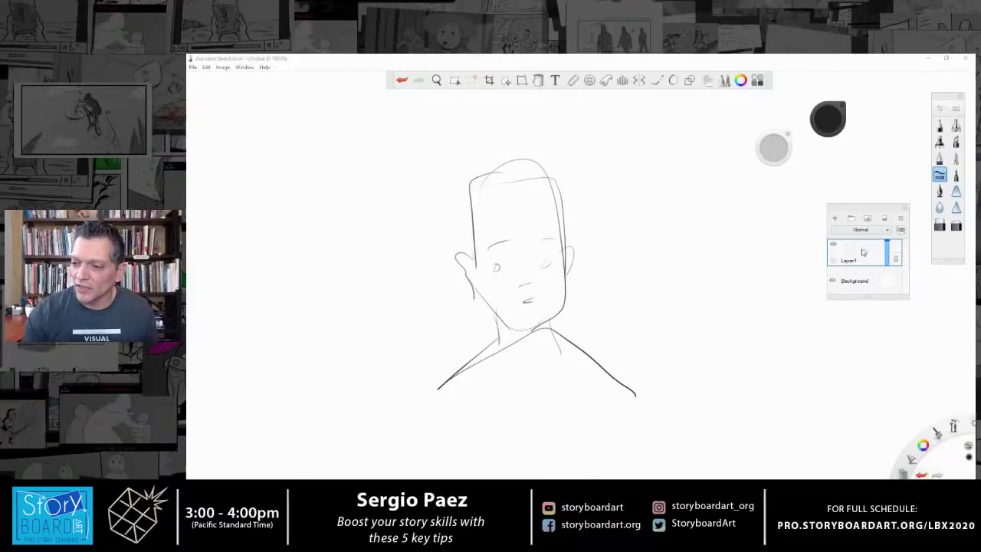
Add Layer2 above Layer1, then add and delete an extra Layer3.
left_click(861, 251)
left_click(861, 252)
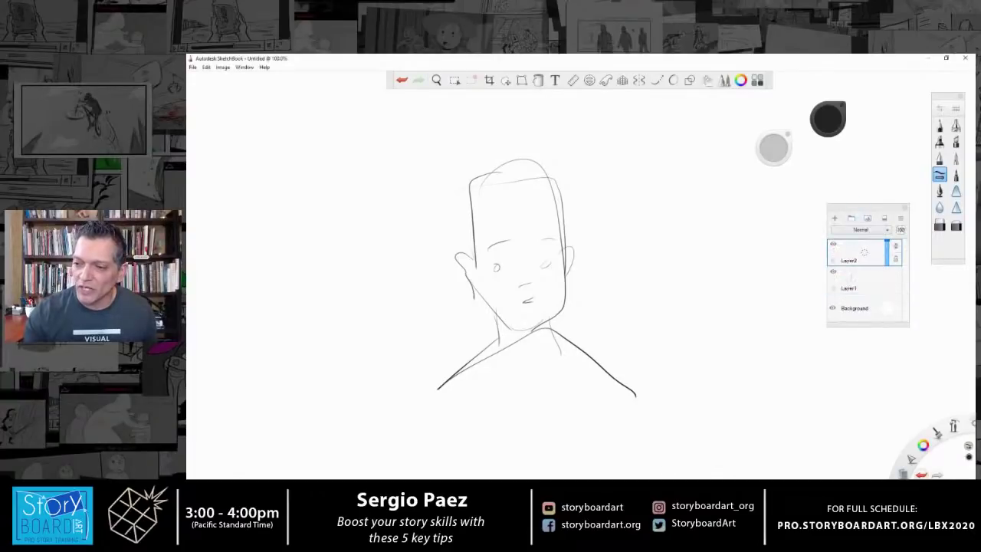
left_click(857, 259)
left_click(861, 257)
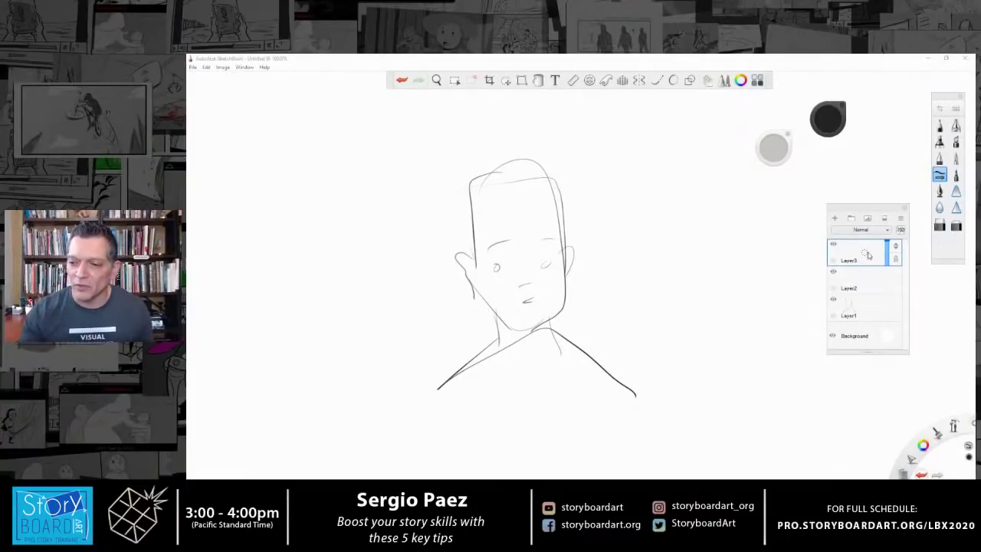
left_click(865, 257)
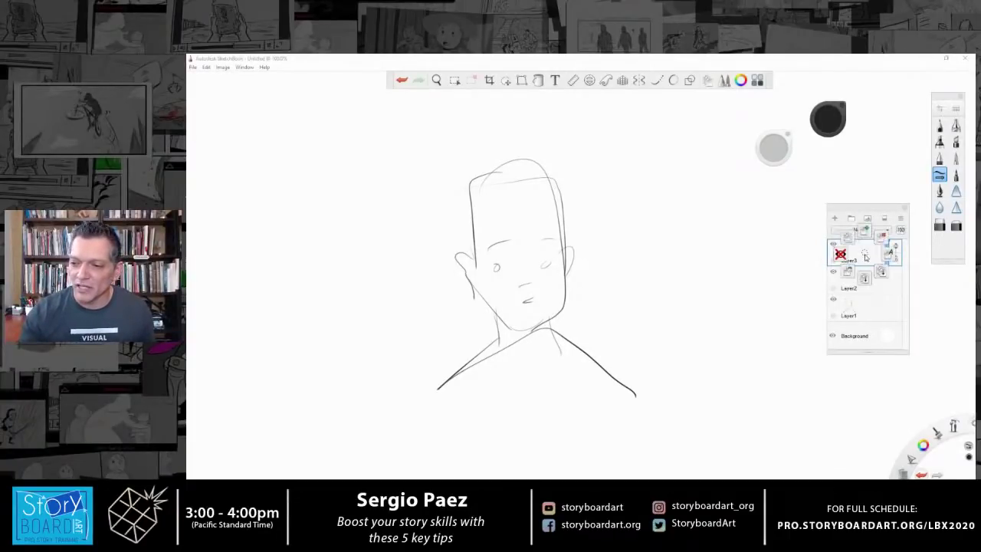
left_click(866, 258)
left_click(868, 257)
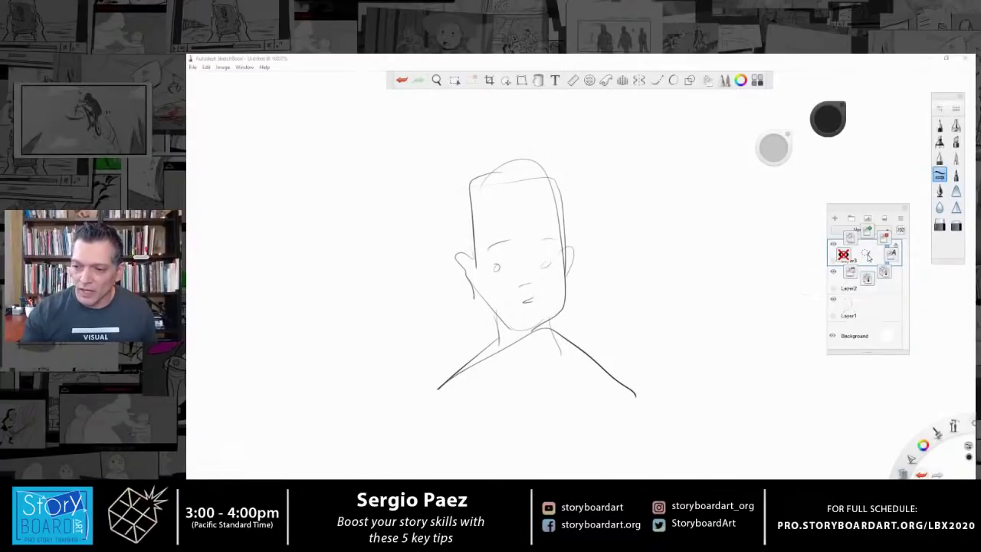
left_click(883, 236)
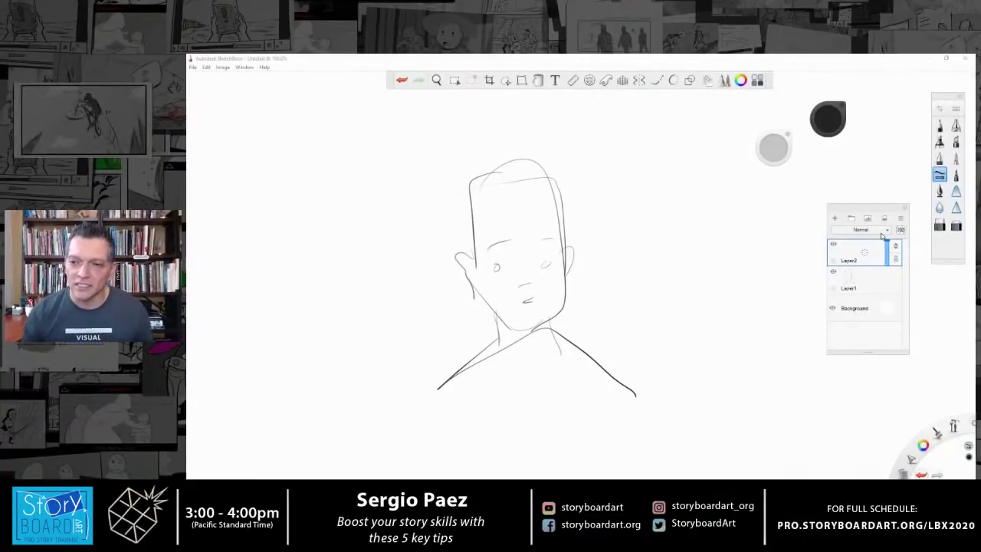
Set brush size 5.7 with a near-black colour, then clear the head sketch from Layer1.
left_click_drag(773, 153, 772, 153)
left_click(828, 119)
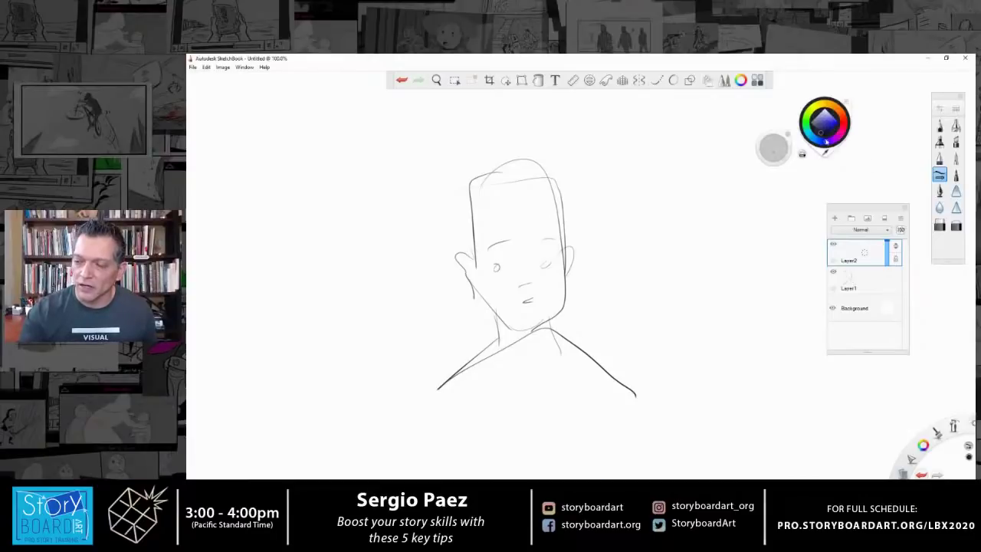
left_click(825, 142)
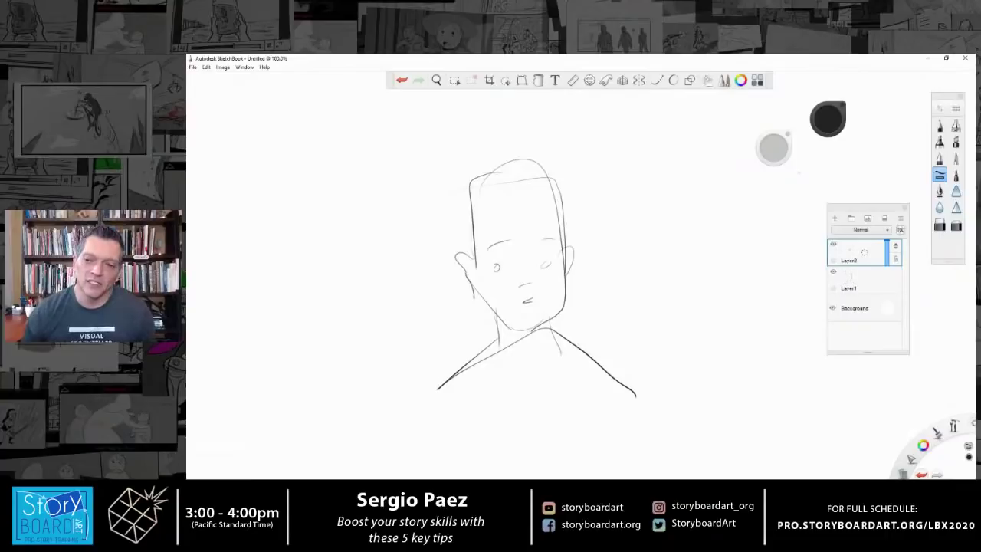
left_click(858, 280)
left_click(912, 460)
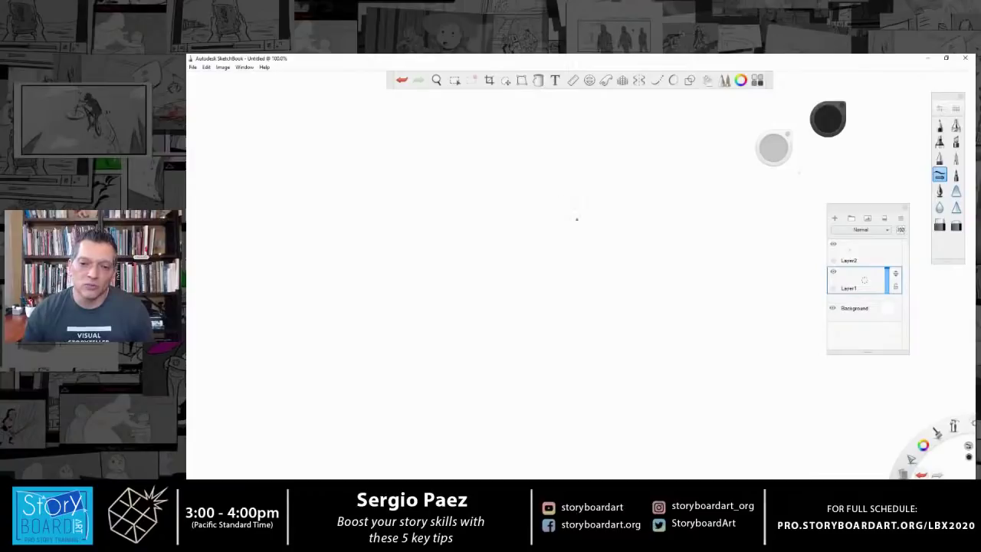
Scribble a dark zigzag stroke and a thin grey feathery stroke across Layer1's centre.
mouse_move(495, 195)
left_mouse_down()
mouse_move(466, 293)
mouse_move(660, 320)
left_mouse_up()
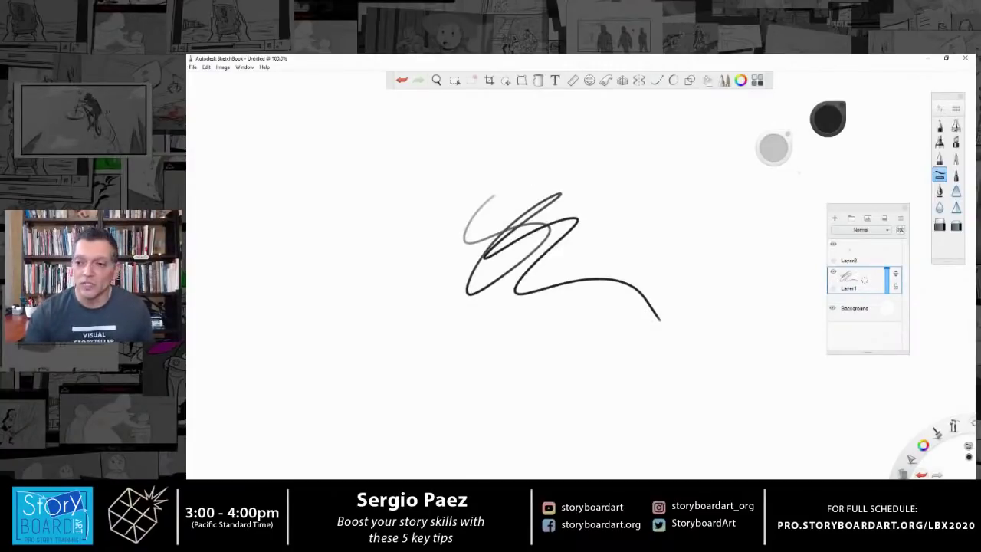
left_click_drag(543, 234, 667, 273)
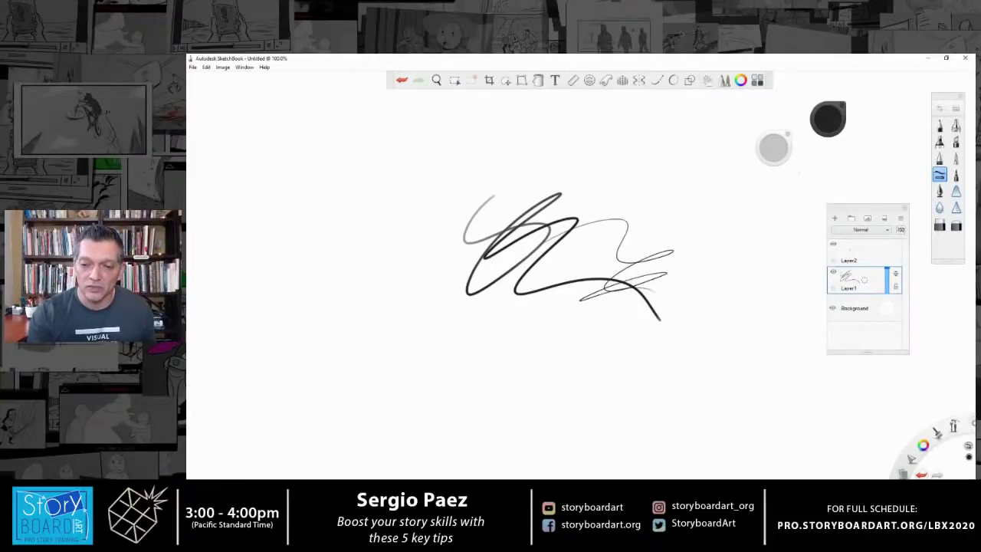
left_click(223, 68)
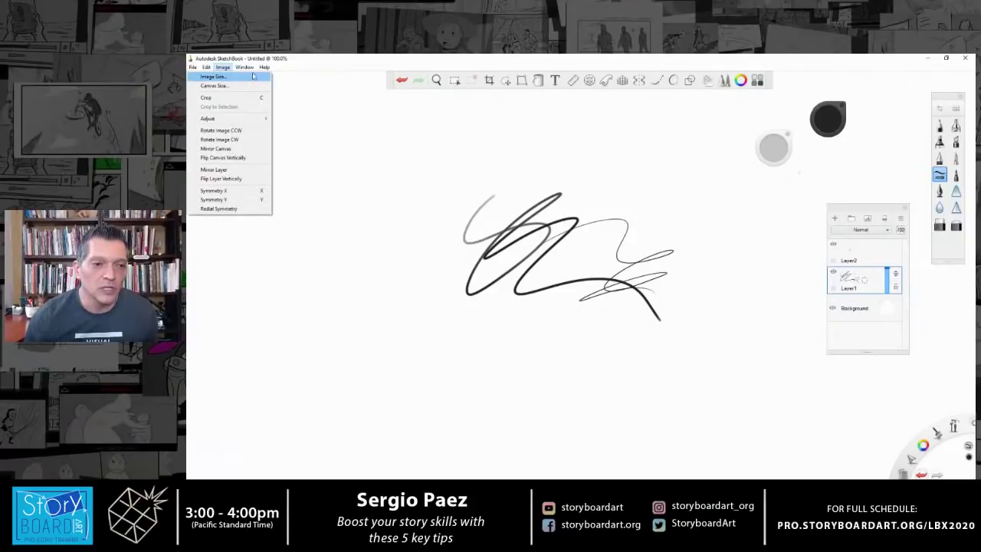
Create a new empty HD 1280×720 FlipBook with 240 frames at 24 fps, without saving the scribble.
mouse_move(244, 68)
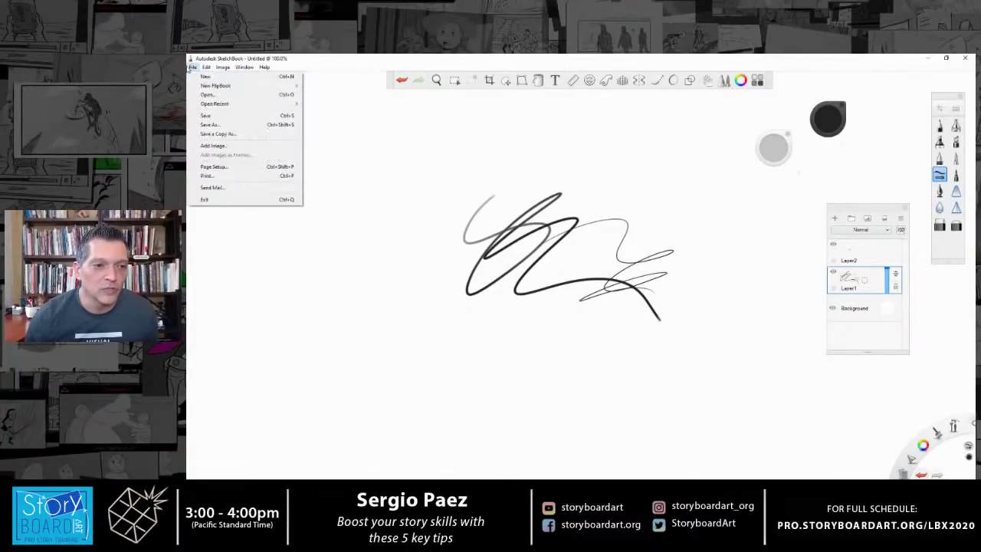
mouse_move(230, 85)
left_click(319, 90)
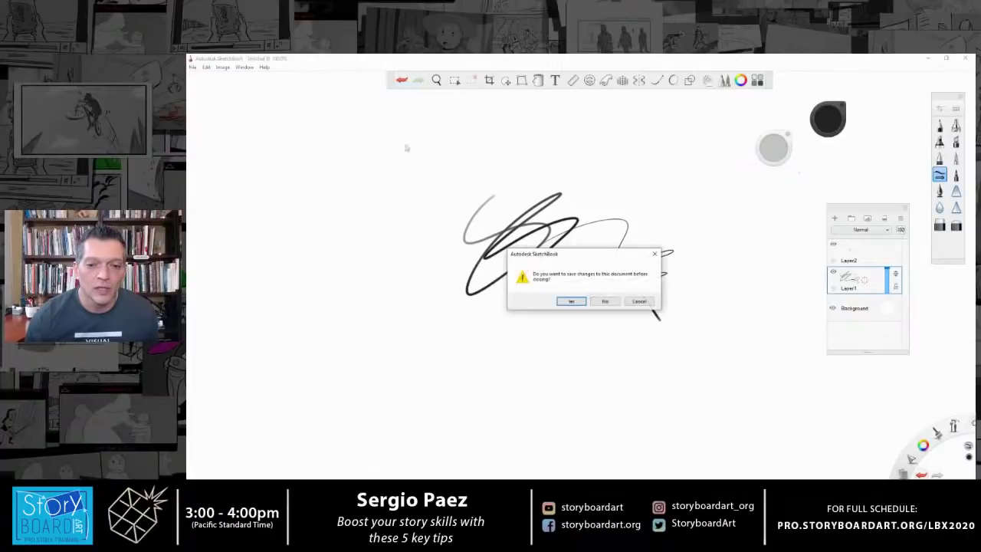
left_click(604, 303)
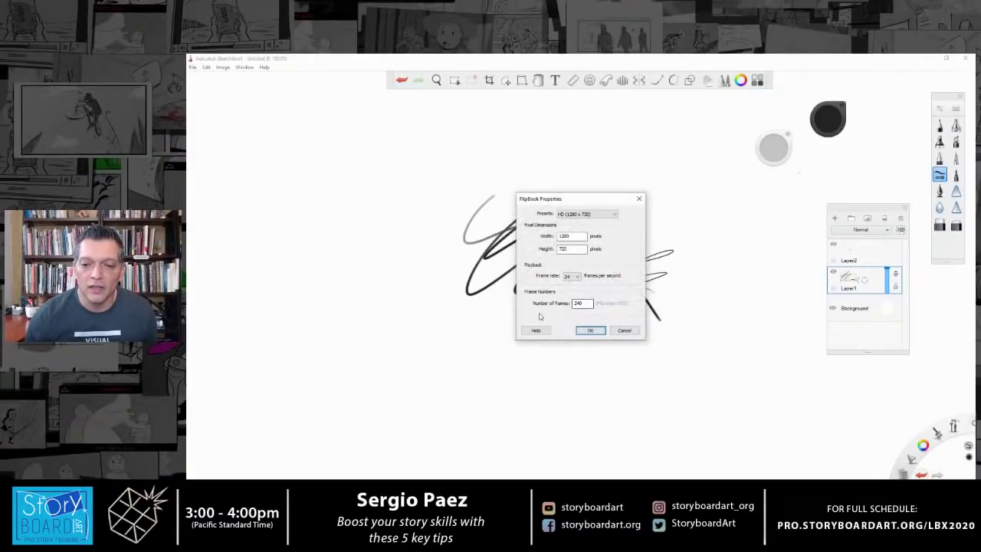
left_click(591, 329)
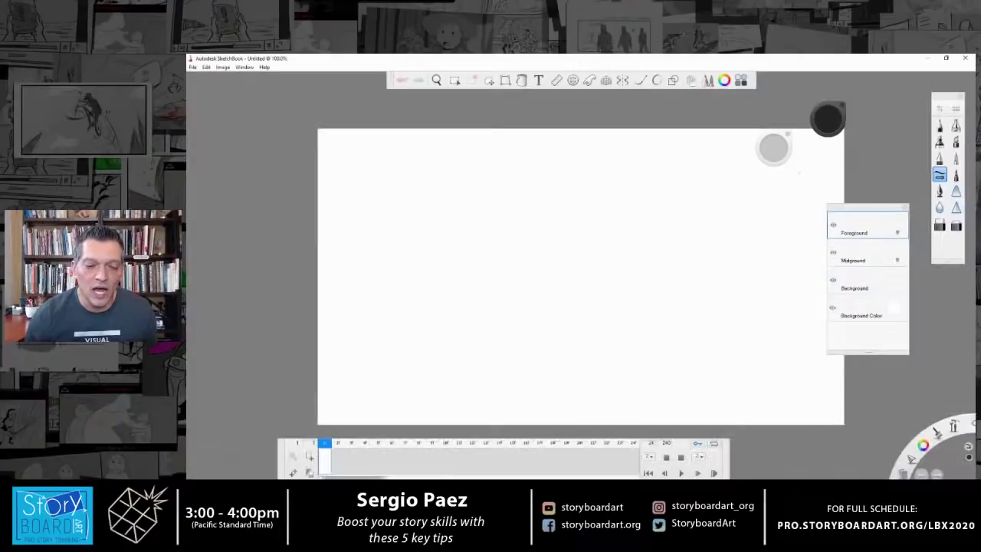